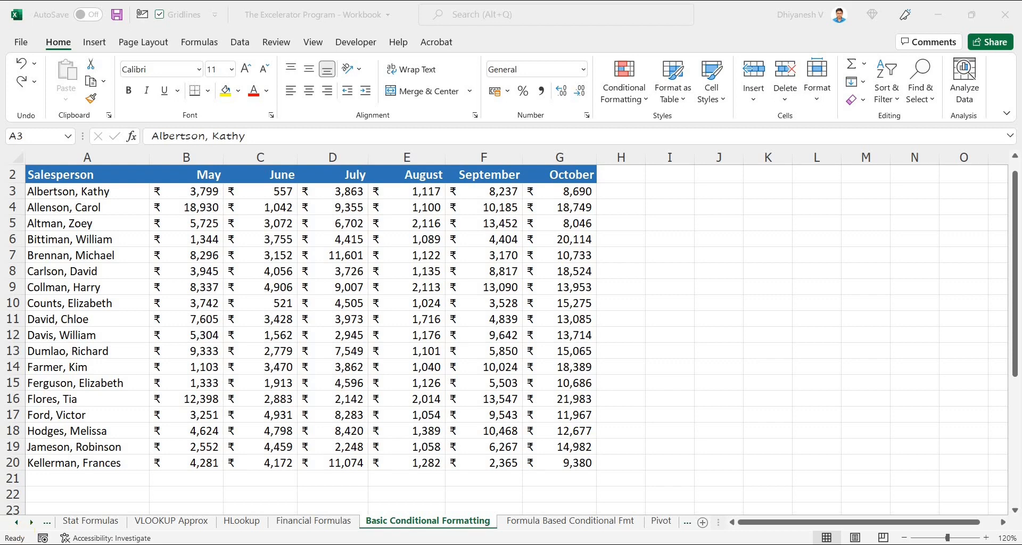
Step: Highlight the May sales values greater than 5000 using Green Fill with Dark Green Text
{"action": "left_click", "coordinate": [618, 84]}
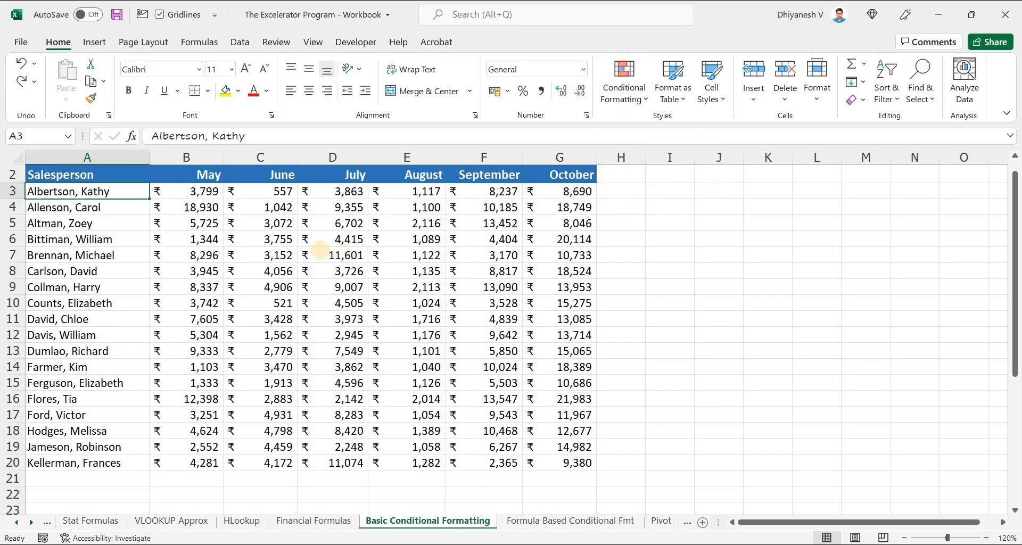
{"action": "left_click_drag", "start_coordinate": [213, 192], "coordinate": [223, 475]}
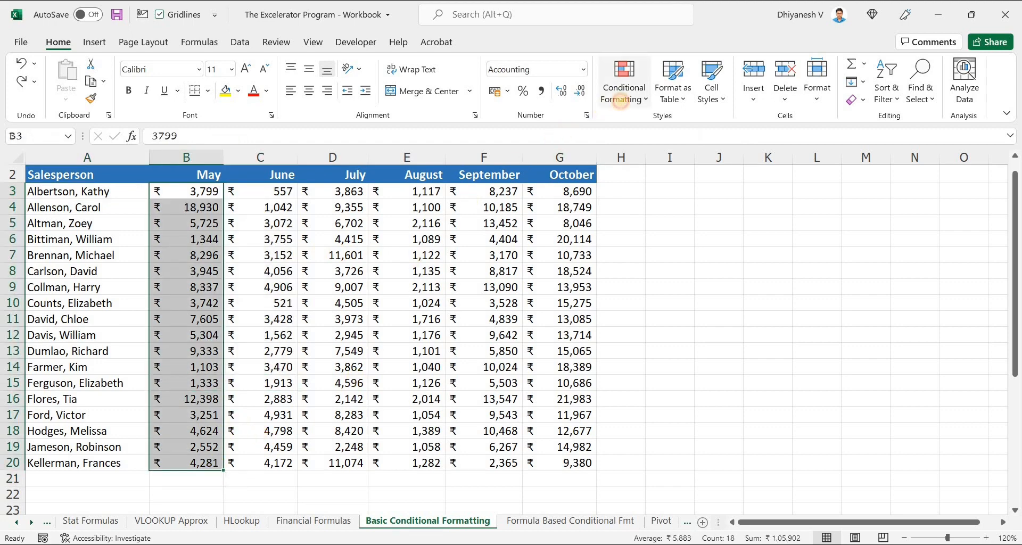
{"action": "left_click", "coordinate": [620, 99]}
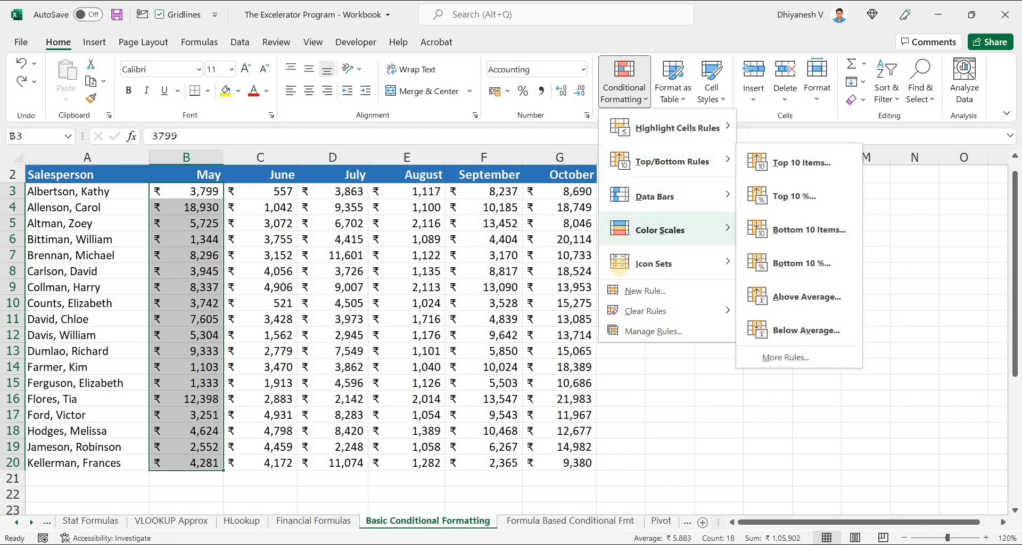
{"action": "mouse_move", "coordinate": [619, 264]}
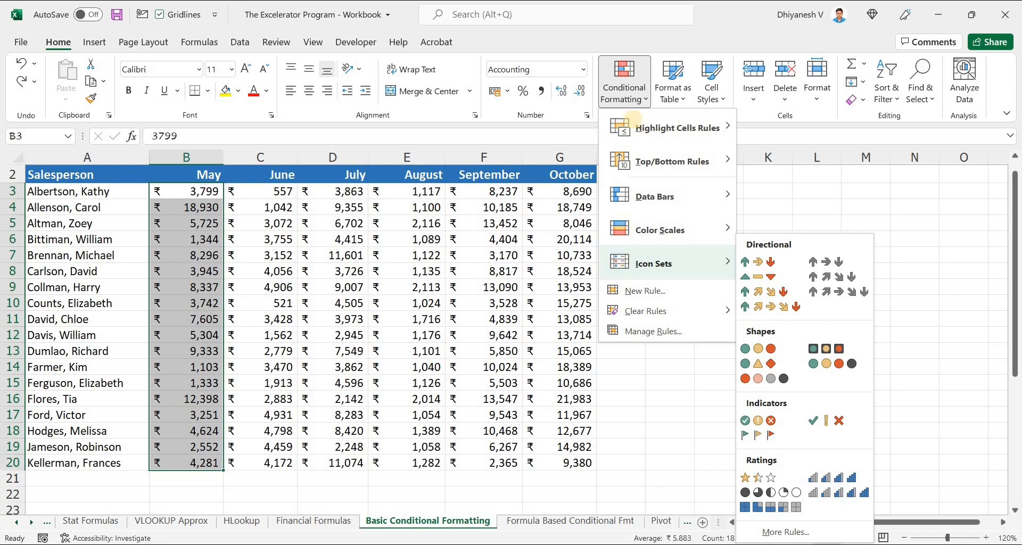
{"action": "mouse_move", "coordinate": [663, 135]}
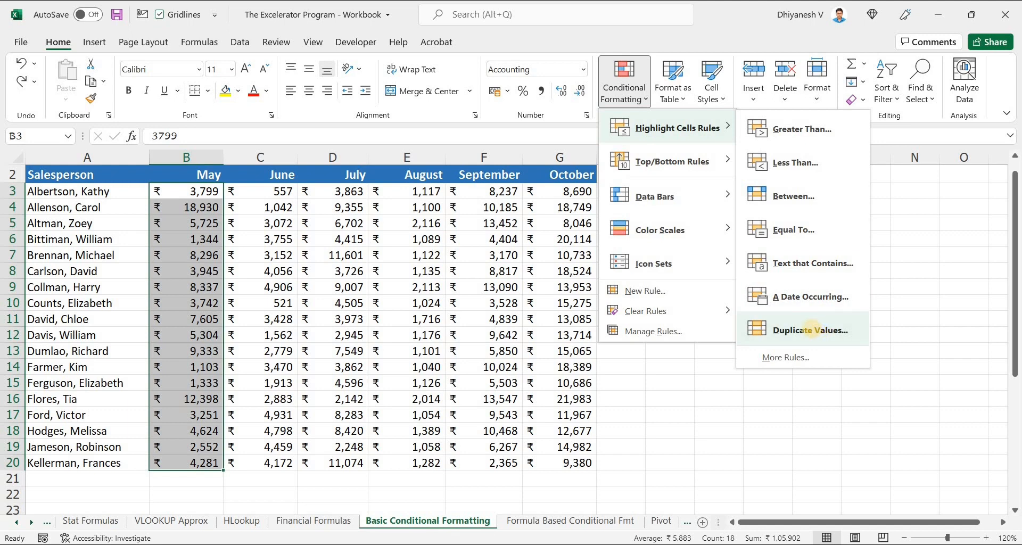
{"action": "left_click", "coordinate": [831, 130]}
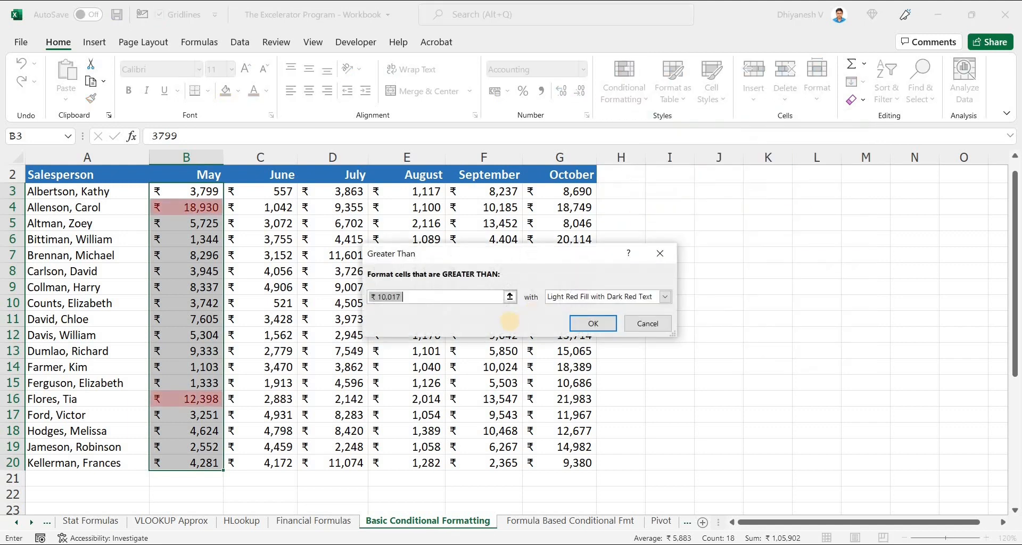
{"action": "type", "text": "5000"}
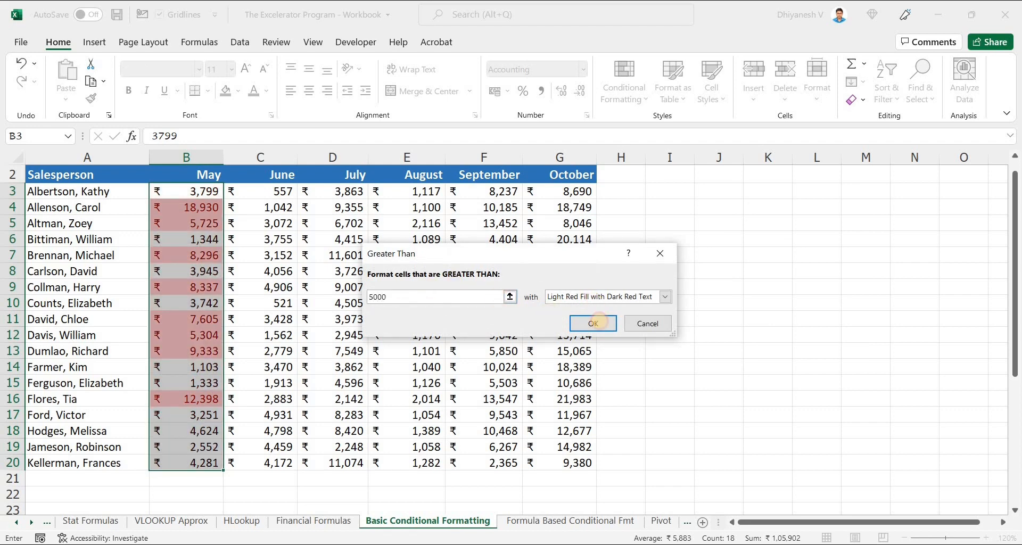
{"action": "left_click", "coordinate": [601, 297]}
{"action": "left_click", "coordinate": [605, 325]}
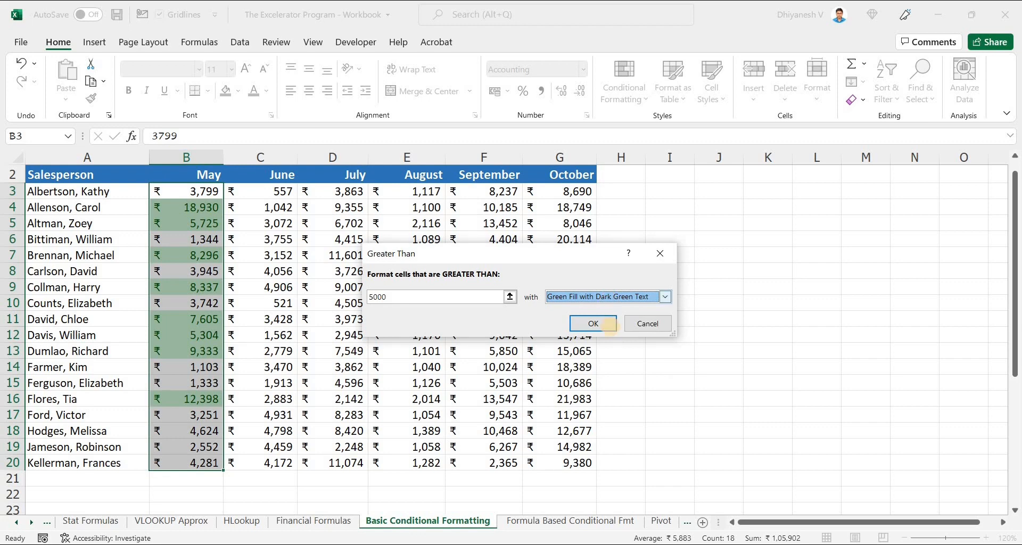
{"action": "left_click", "coordinate": [601, 297]}
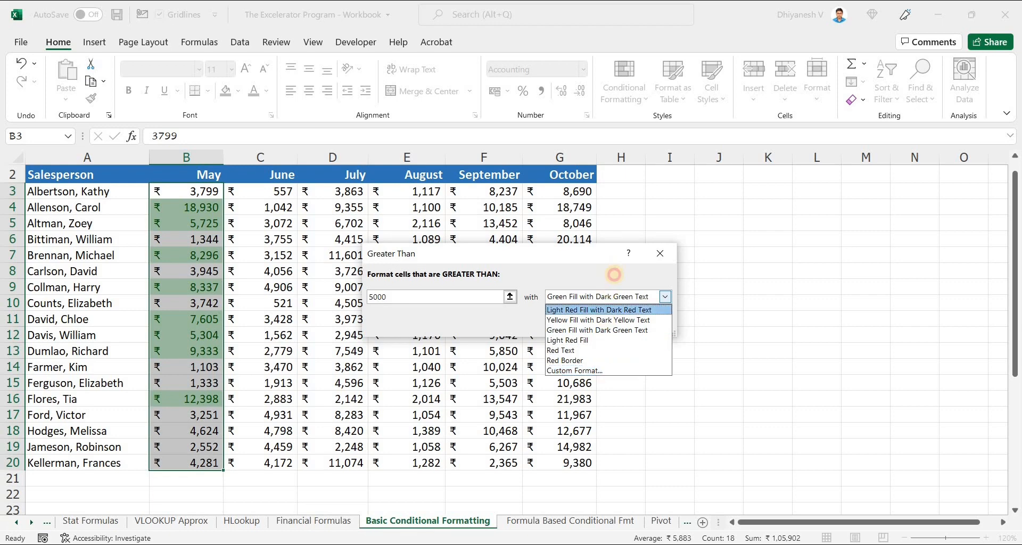
{"action": "left_click", "coordinate": [601, 330]}
{"action": "left_click", "coordinate": [600, 326]}
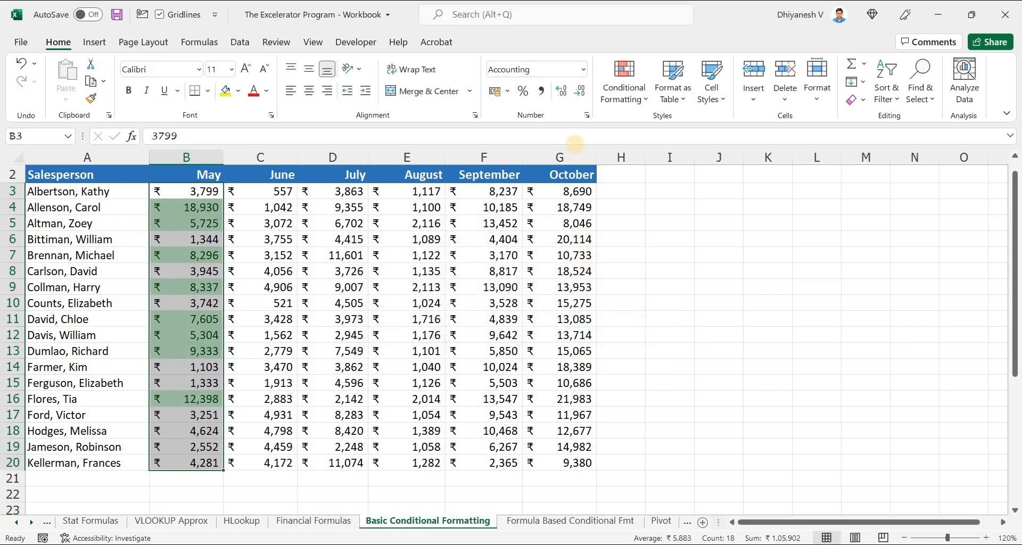
Step: Open the Conditional Formatting Rules Manager and show the rules for This Worksheet
{"action": "left_click", "coordinate": [603, 98]}
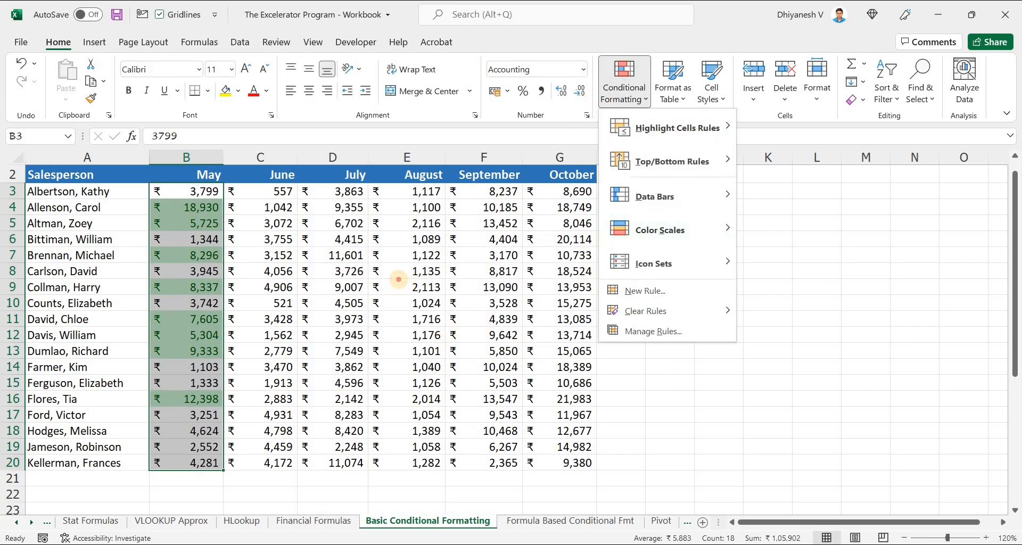
{"action": "left_click", "coordinate": [400, 282]}
{"action": "left_click", "coordinate": [624, 85]}
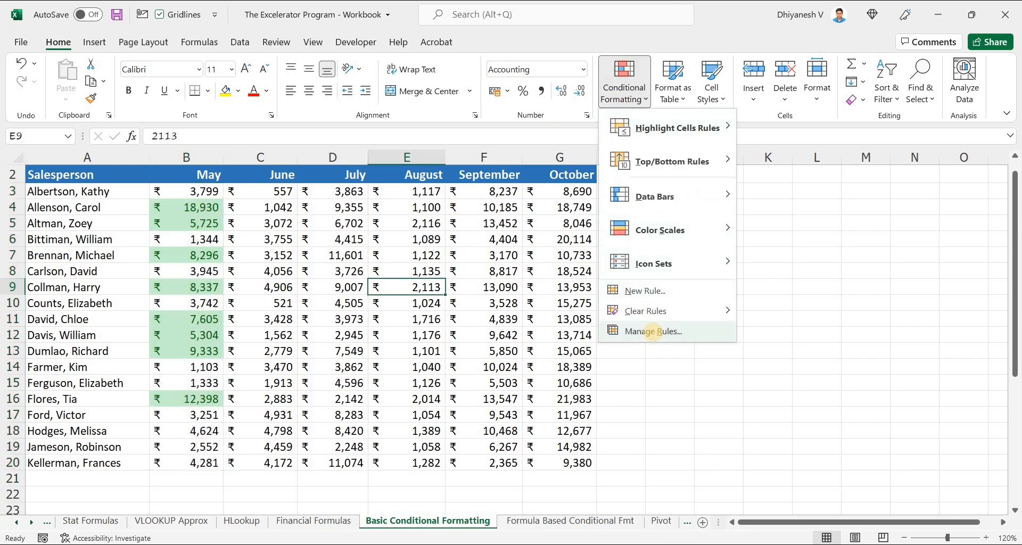
{"action": "left_click", "coordinate": [653, 331]}
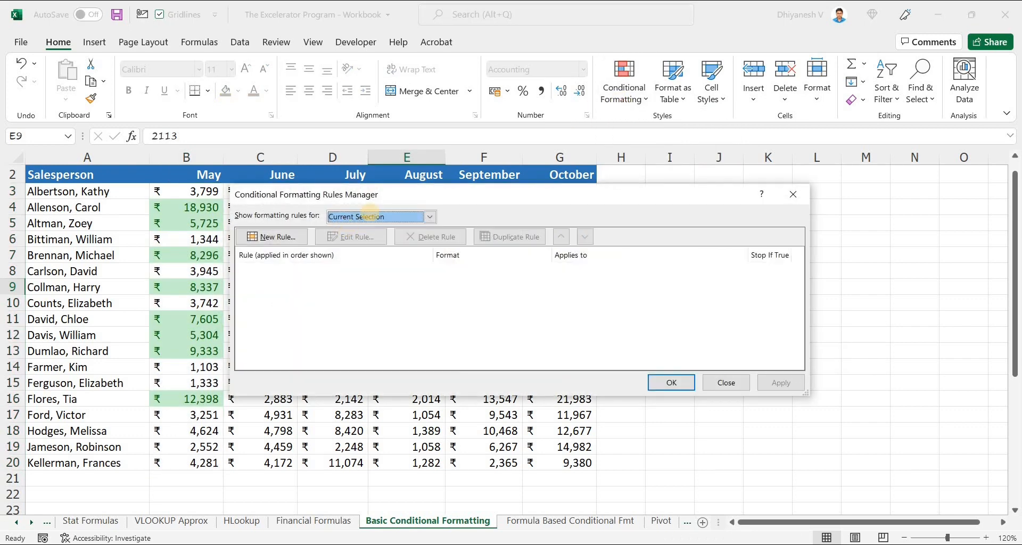
{"action": "left_click", "coordinate": [370, 215]}
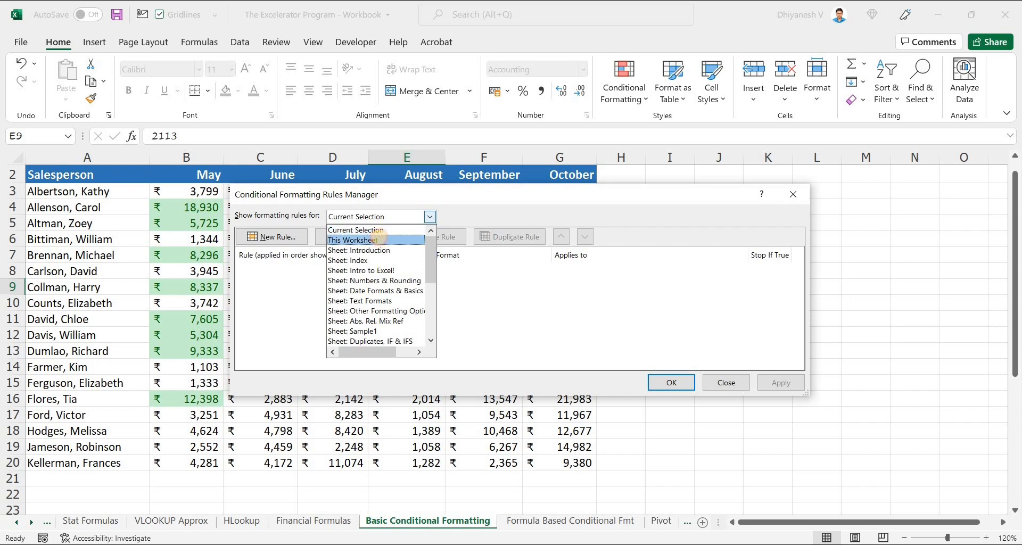
{"action": "left_click", "coordinate": [379, 235]}
Step: Examine the available sheets and the worksheet's existing rule, and close the rules manager without adding a rule
{"action": "left_click", "coordinate": [384, 217]}
{"action": "scroll", "coordinate": [389, 266], "scroll_direction": "down", "scroll_amount": 5}
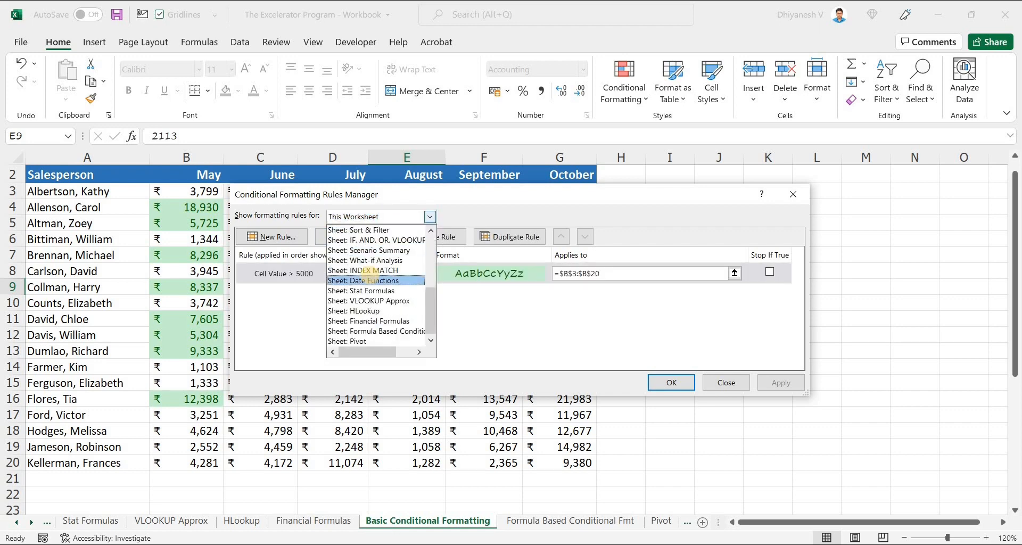
{"action": "scroll", "coordinate": [390, 246], "scroll_direction": "up", "scroll_amount": 4}
{"action": "left_click_drag", "start_coordinate": [655, 194], "coordinate": [648, 167]}
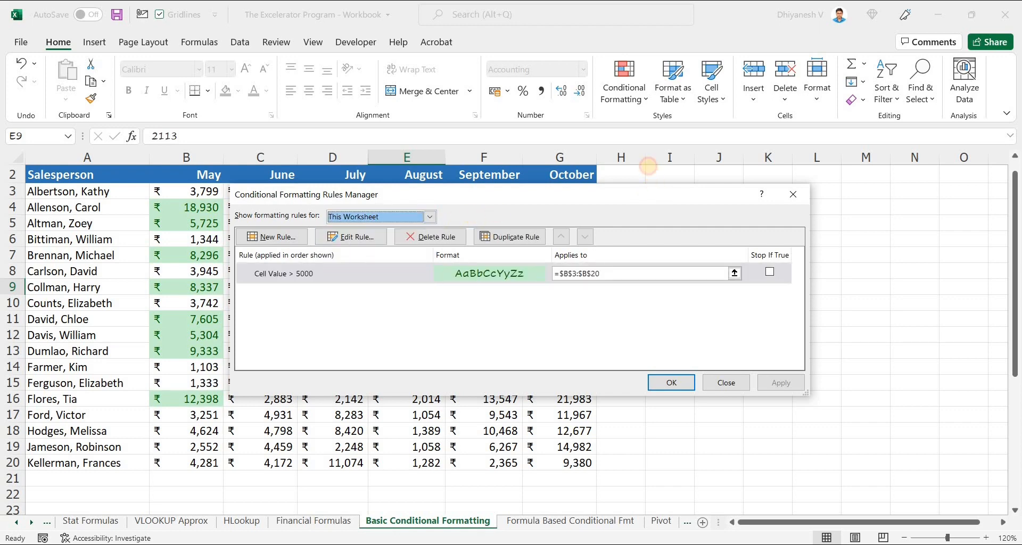
{"action": "left_click", "coordinate": [375, 252]}
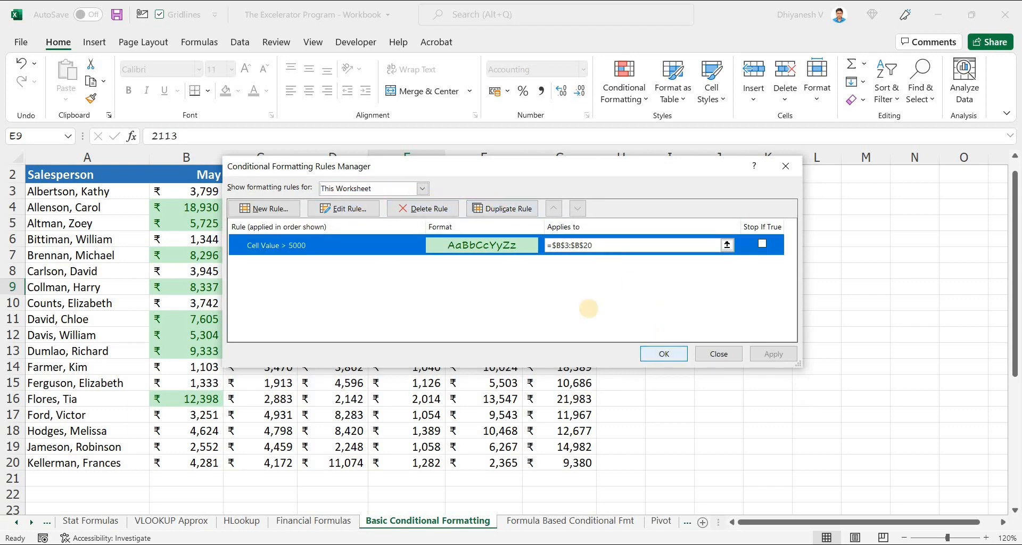
{"action": "left_click", "coordinate": [269, 209]}
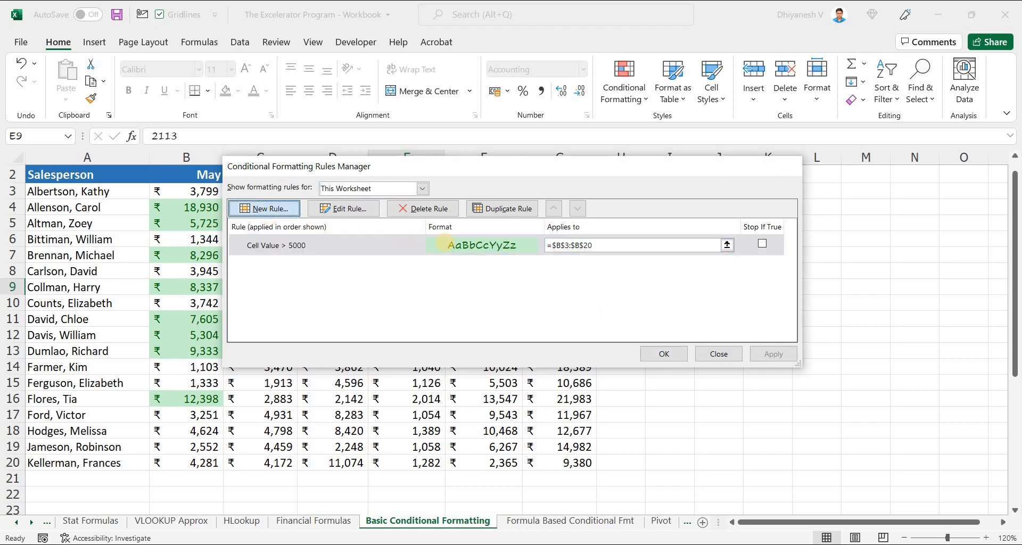
{"action": "key", "text": "Escape"}
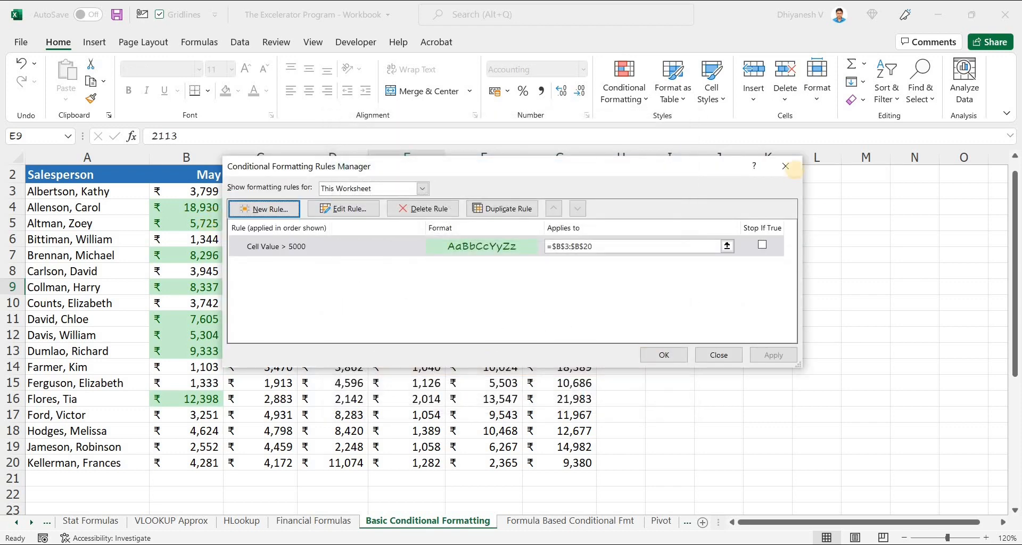
{"action": "key", "text": "Escape"}
Step: Start a Below Average conditional formatting rule for the June sales values
{"action": "left_click_drag", "start_coordinate": [274, 192], "coordinate": [290, 462]}
{"action": "left_click", "coordinate": [623, 85]}
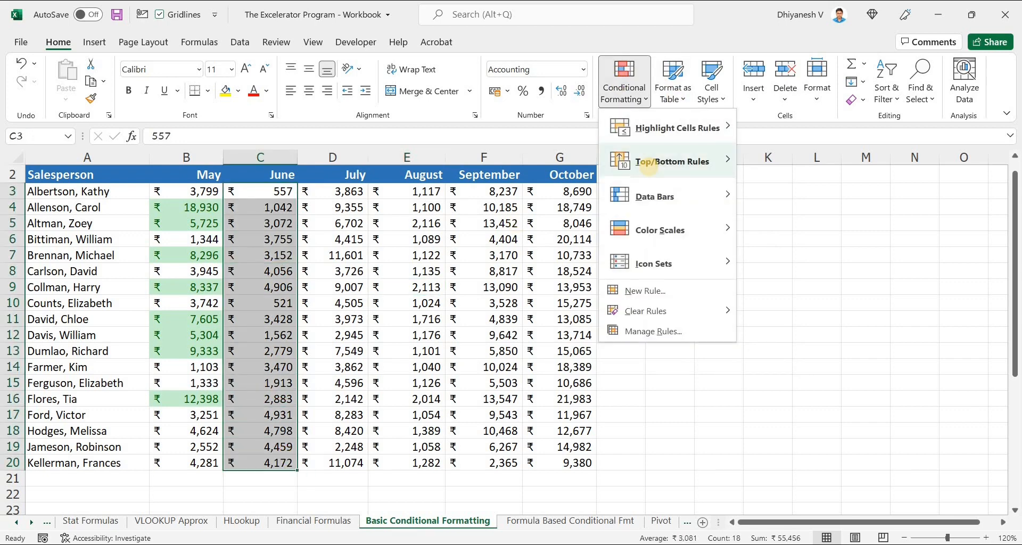
{"action": "mouse_move", "coordinate": [645, 162]}
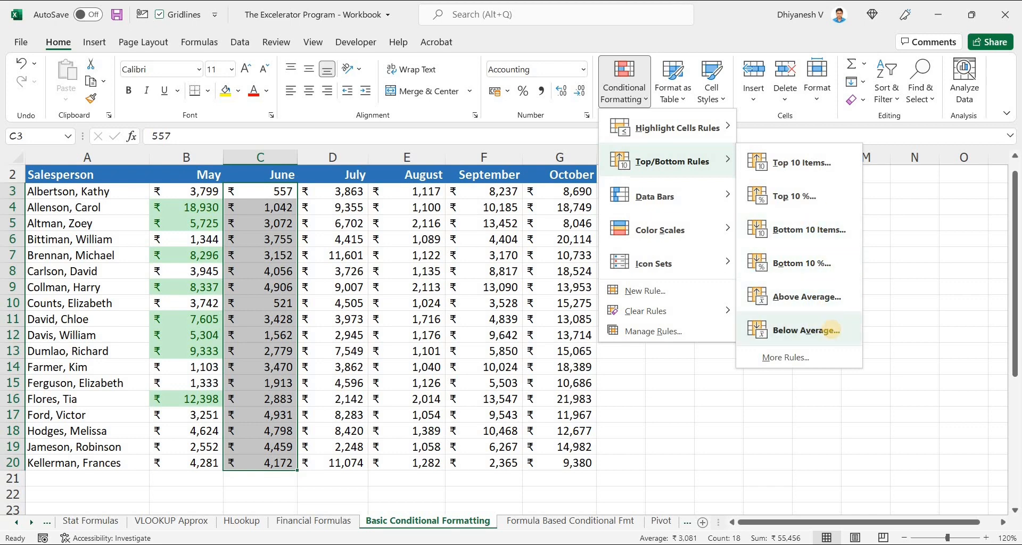
{"action": "left_click", "coordinate": [818, 314]}
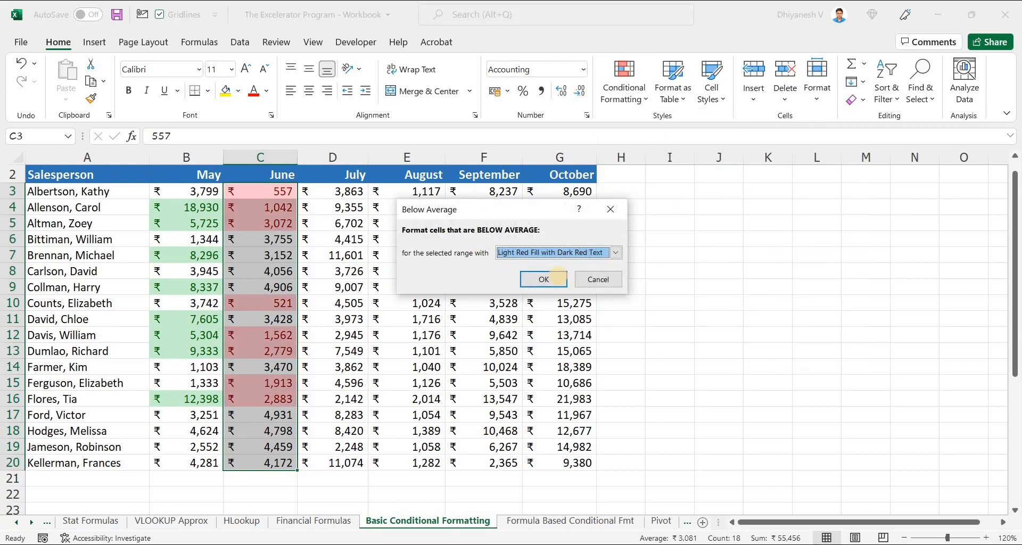
Step: Try the Light Red Fill, Red Text and Red Border formats on the below-average June values
{"action": "left_click", "coordinate": [563, 252]}
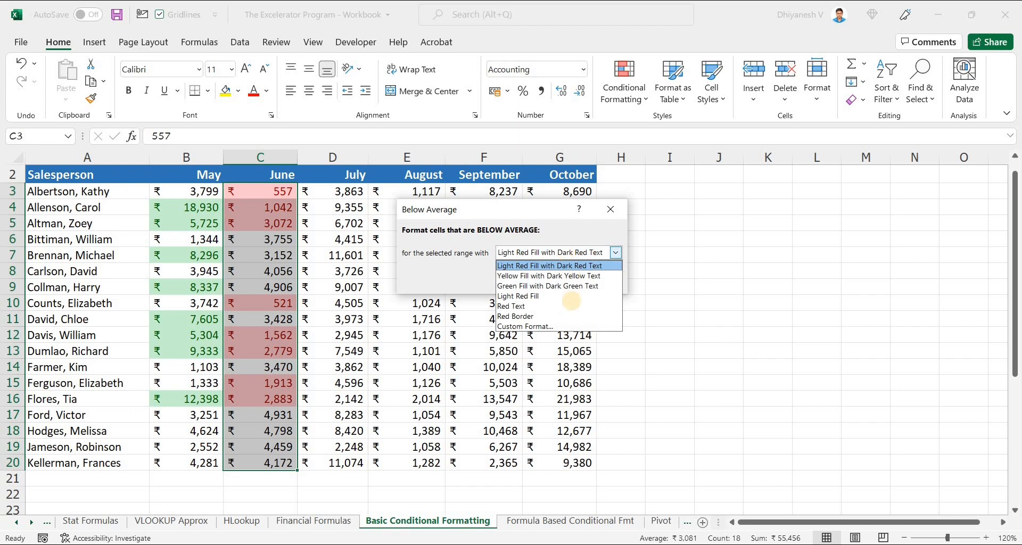
{"action": "left_click", "coordinate": [568, 297]}
{"action": "left_click", "coordinate": [544, 280]}
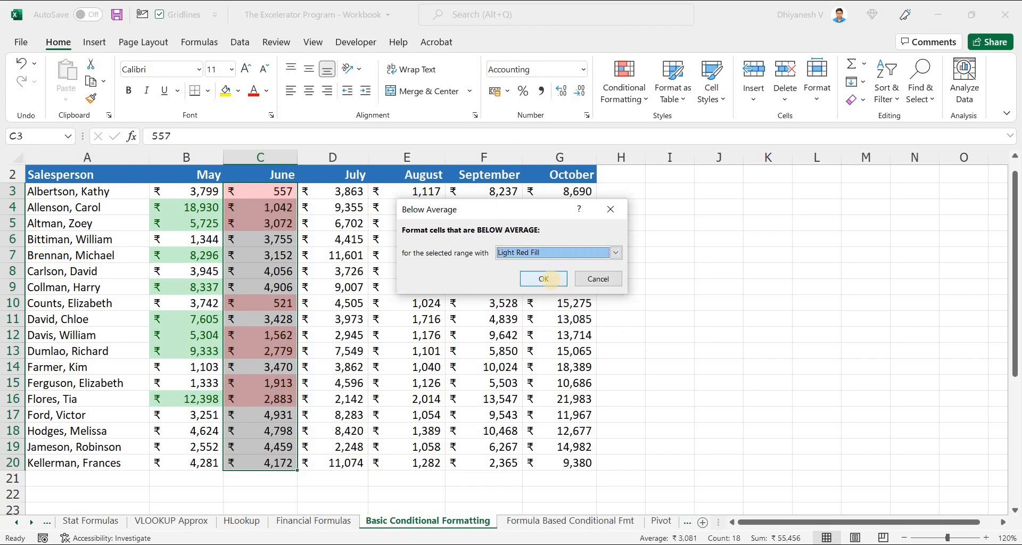
{"action": "left_click", "coordinate": [554, 252]}
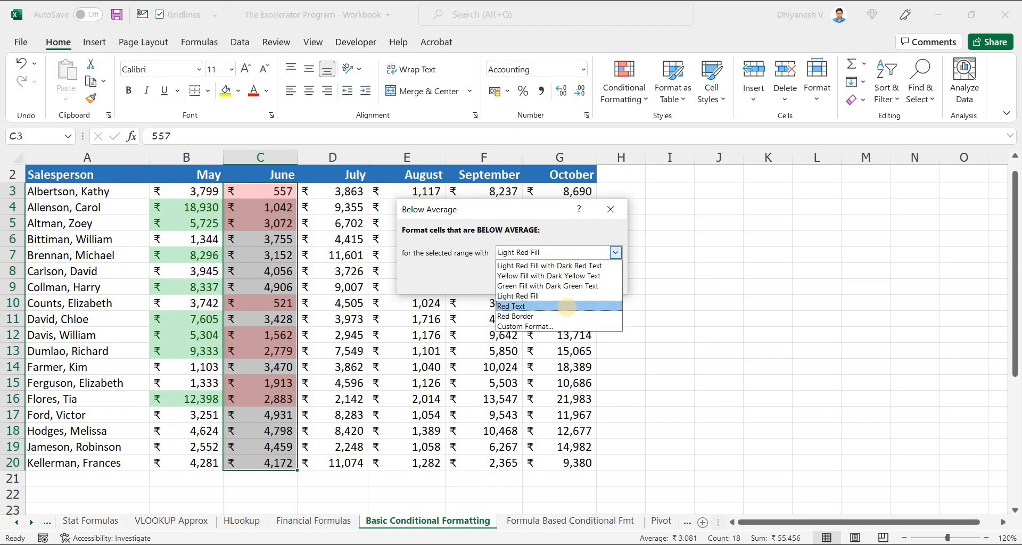
{"action": "left_click", "coordinate": [567, 305]}
{"action": "left_click", "coordinate": [616, 252]}
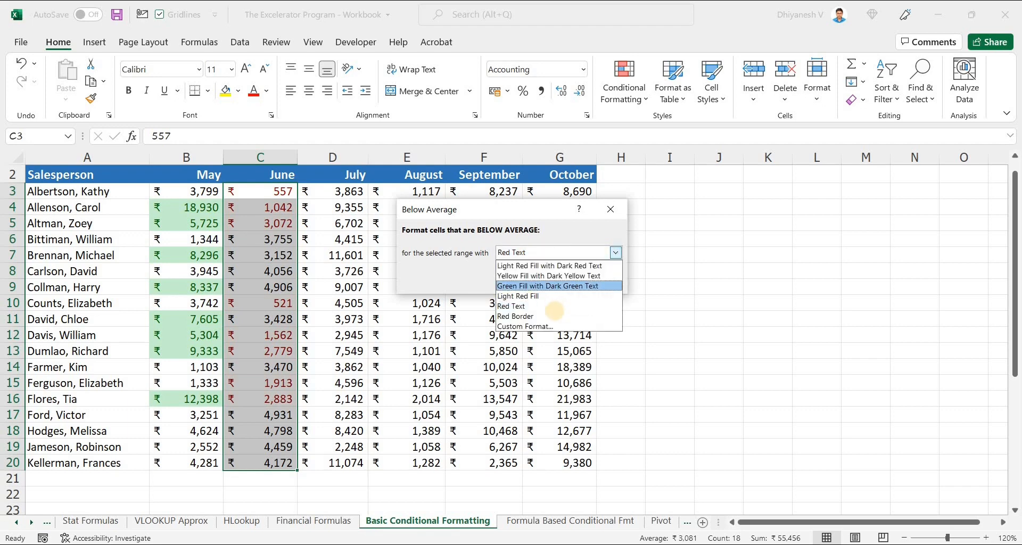
{"action": "left_click", "coordinate": [554, 315]}
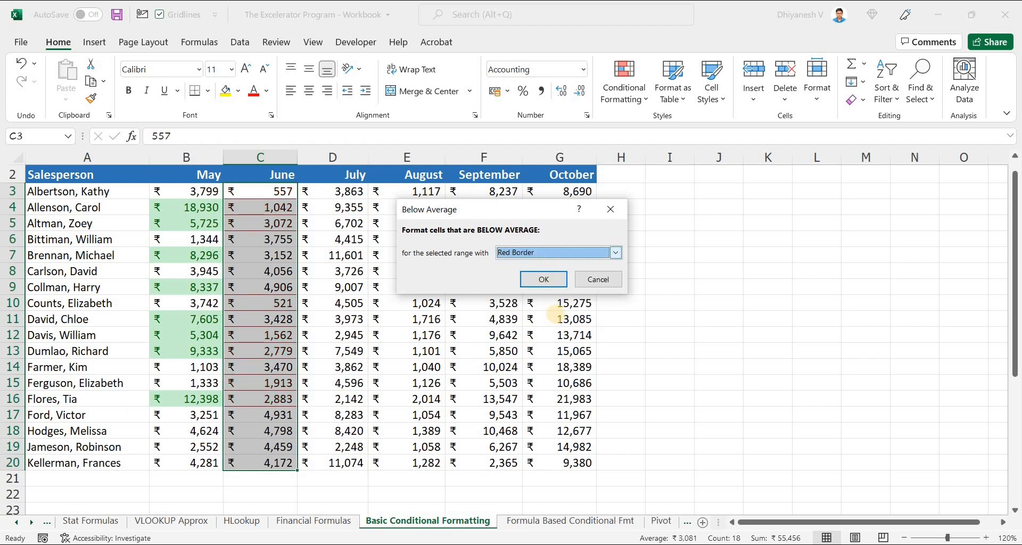
Step: Choose Red Text as the format for the below-average June values and apply the rule
{"action": "left_click", "coordinate": [616, 253]}
{"action": "left_click", "coordinate": [554, 306]}
{"action": "left_click", "coordinate": [541, 278]}
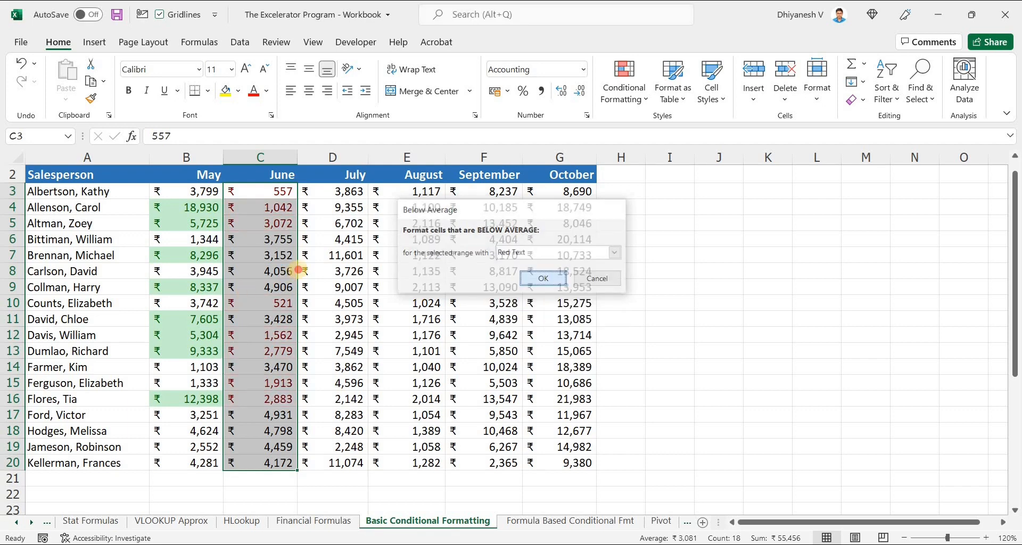
{"action": "left_click", "coordinate": [366, 263]}
{"action": "left_click_drag", "start_coordinate": [285, 224], "coordinate": [282, 191]}
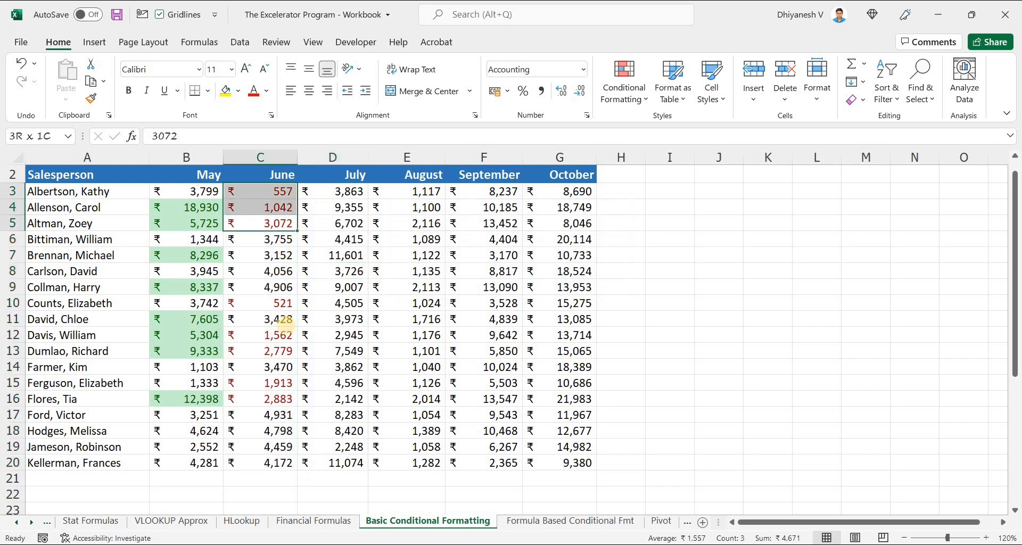
{"action": "left_click", "coordinate": [282, 303]}
{"action": "left_click_drag", "start_coordinate": [282, 335], "coordinate": [282, 399]}
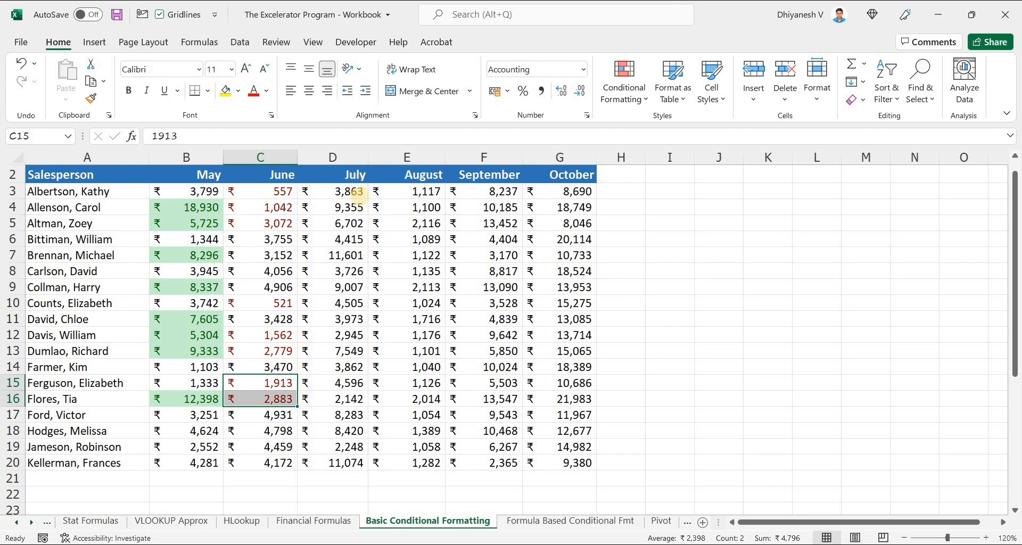
Step: Add solid fill green data bars to the July sales values
{"action": "left_click_drag", "start_coordinate": [354, 191], "coordinate": [354, 463]}
{"action": "left_click", "coordinate": [620, 91]}
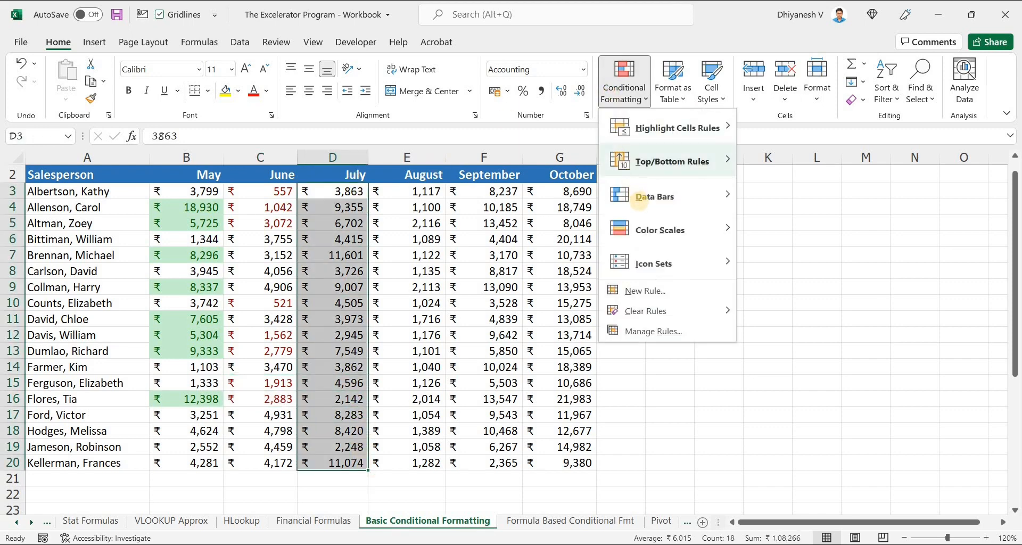
{"action": "mouse_move", "coordinate": [637, 197]}
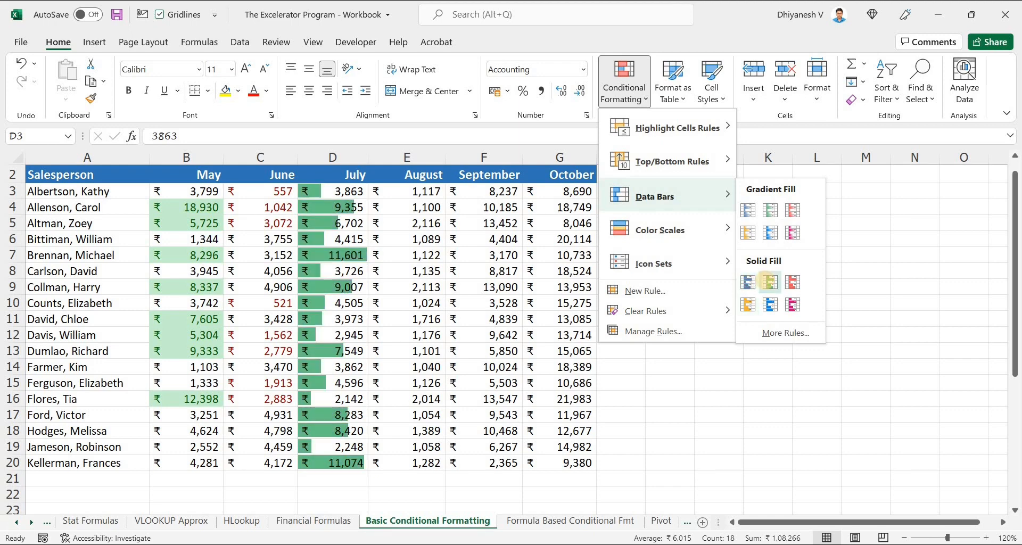
{"action": "left_click", "coordinate": [769, 282]}
{"action": "left_click", "coordinate": [393, 272]}
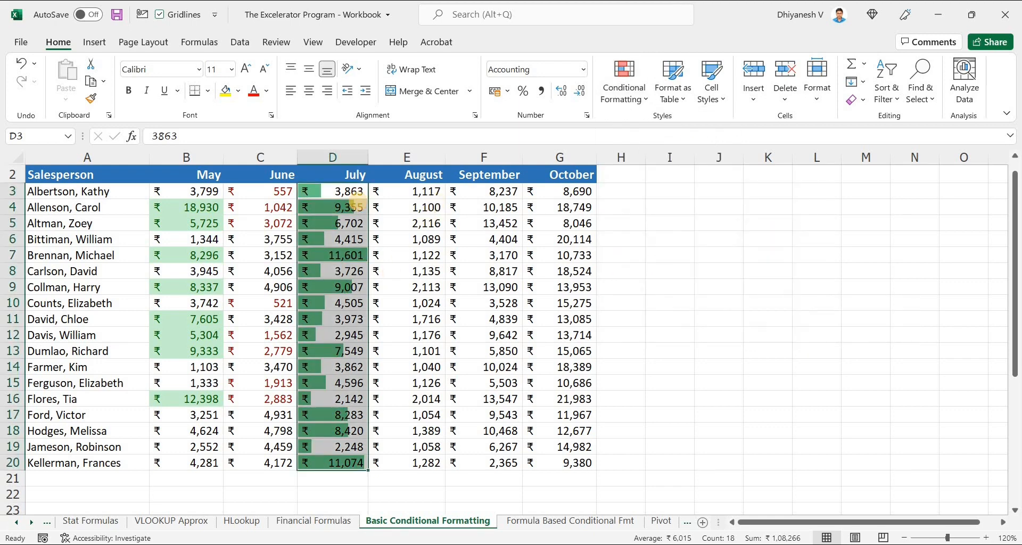
{"action": "left_click_drag", "start_coordinate": [341, 191], "coordinate": [346, 461]}
{"action": "left_click", "coordinate": [266, 92]}
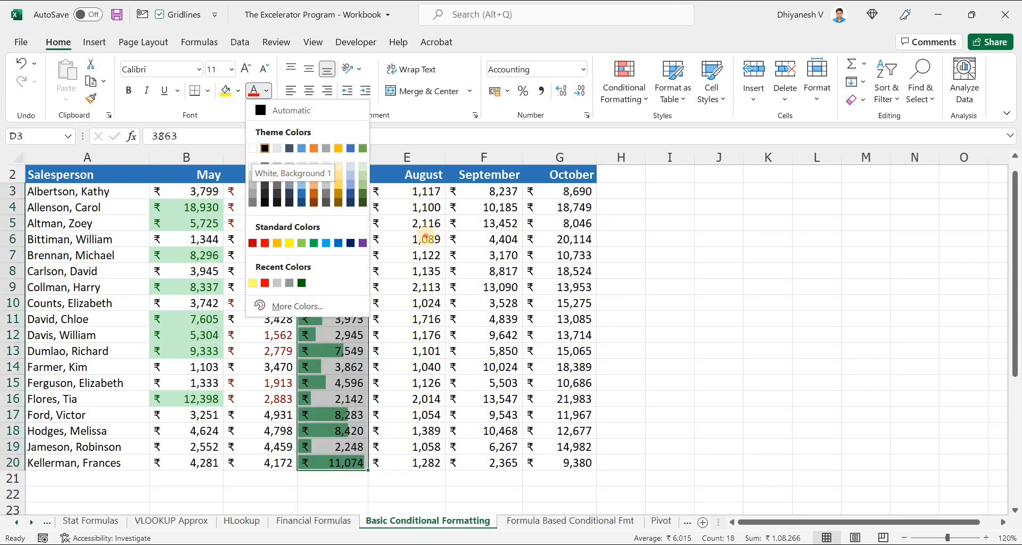
{"action": "left_click", "coordinate": [266, 92]}
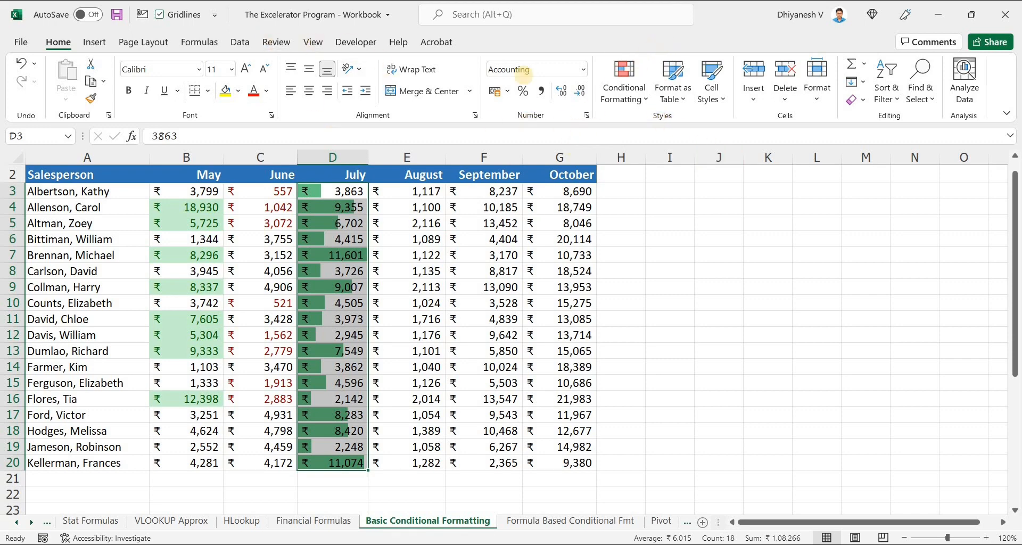
Step: Edit the July data bar rule to show only the bars without the sales values
{"action": "left_click", "coordinate": [624, 86]}
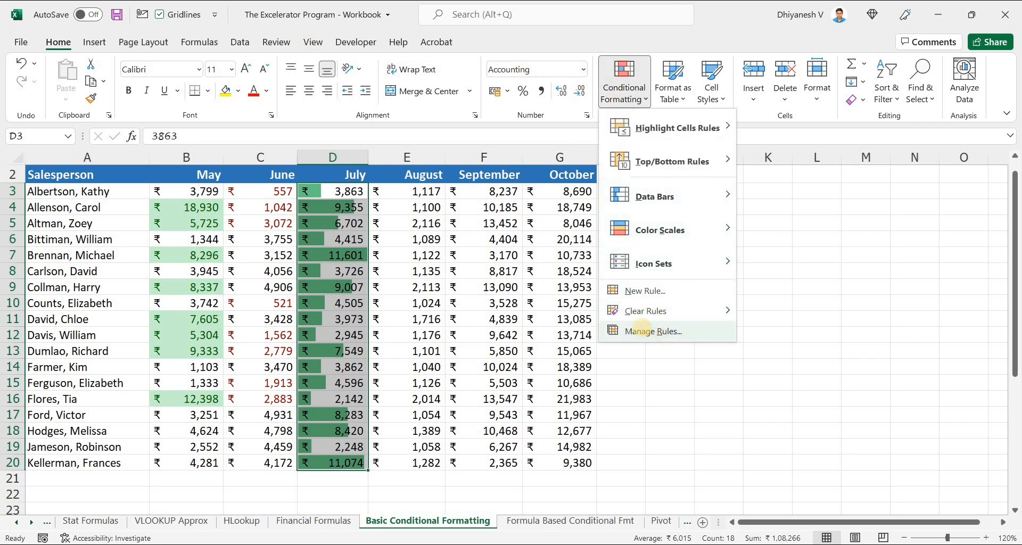
{"action": "left_click", "coordinate": [652, 332]}
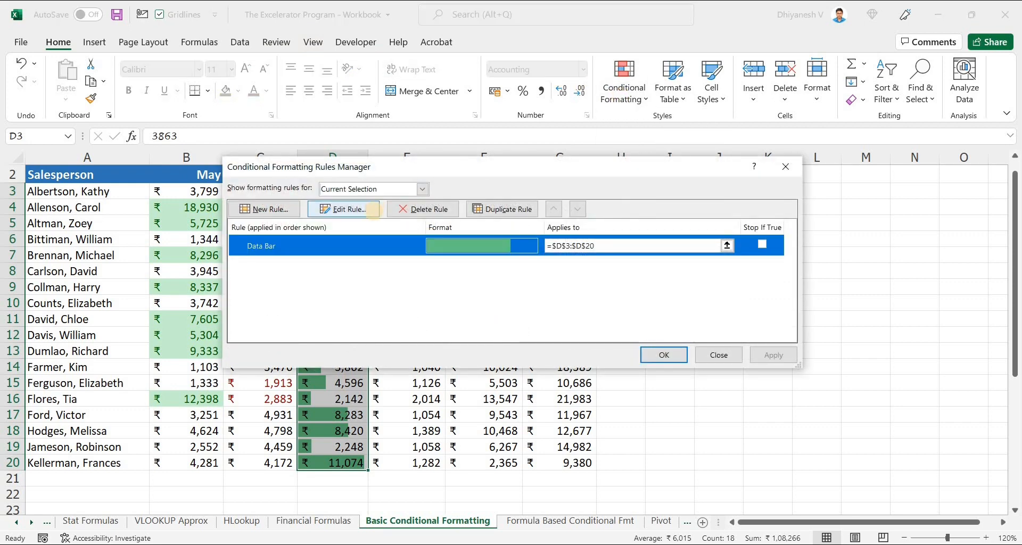
{"action": "left_click", "coordinate": [373, 209]}
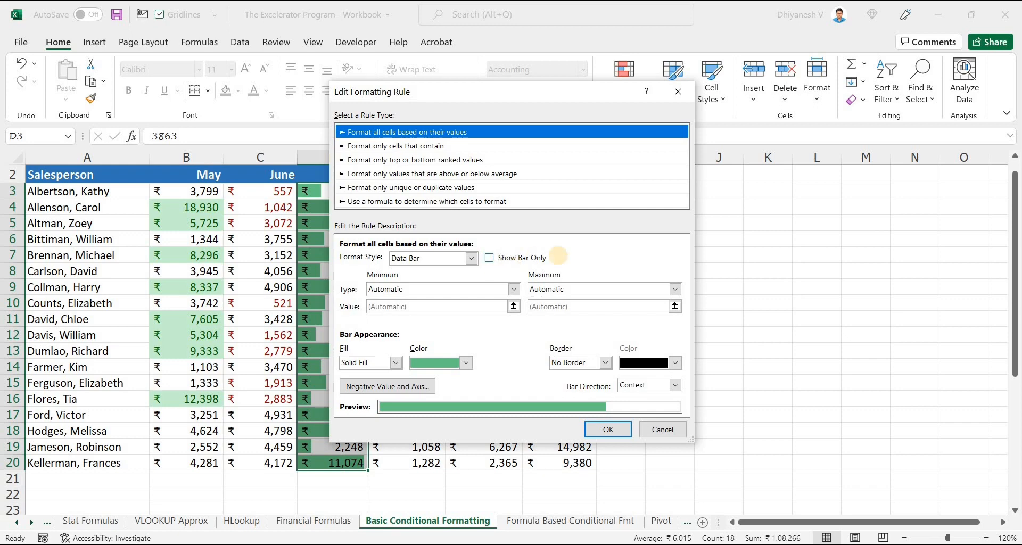
{"action": "left_click", "coordinate": [489, 257]}
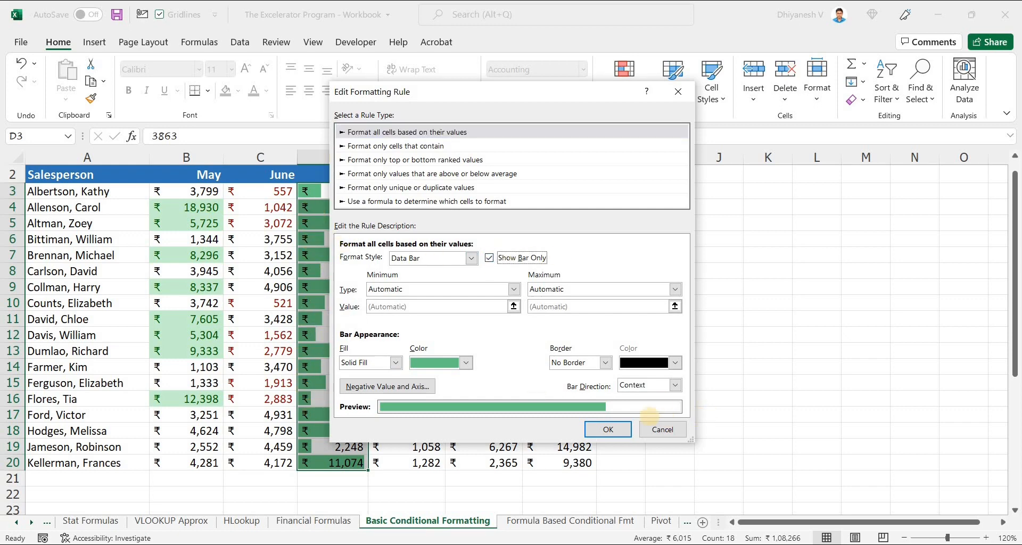
{"action": "left_click", "coordinate": [608, 428]}
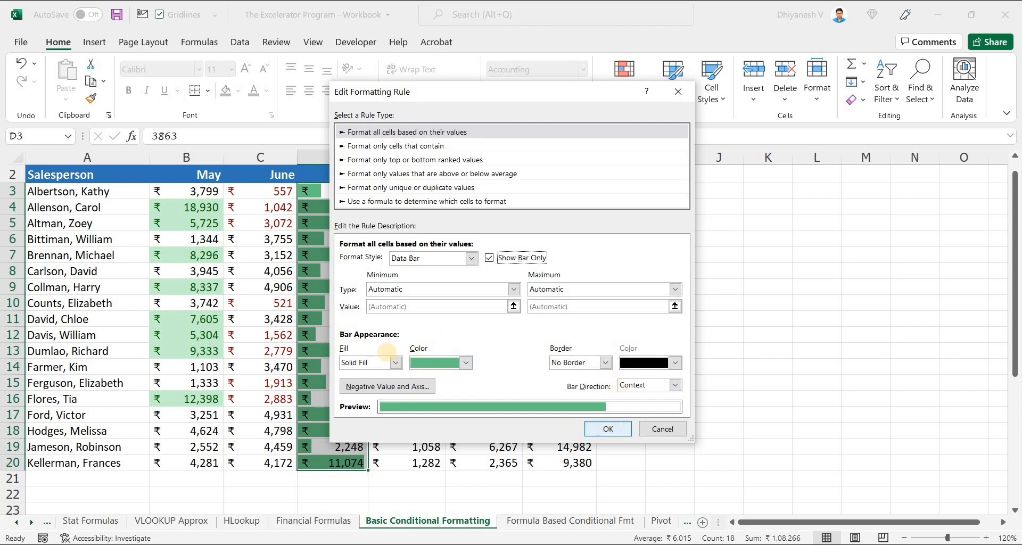
Step: Keep Solid Fill, the green colour and No Border for the July data bars and apply the edited rule
{"action": "left_click", "coordinate": [374, 359]}
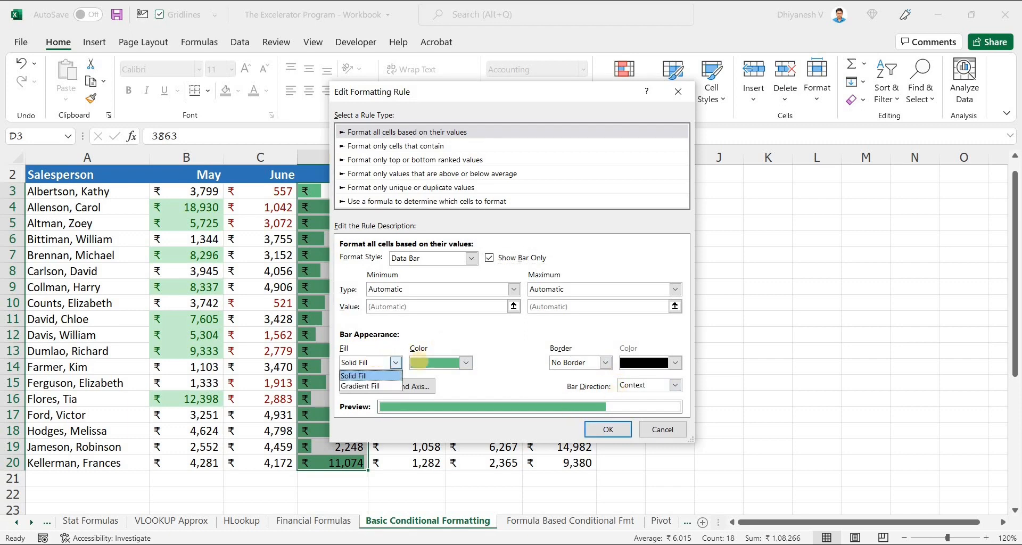
{"action": "left_click", "coordinate": [371, 375]}
{"action": "left_click", "coordinate": [434, 363]}
{"action": "left_click", "coordinate": [558, 362]}
{"action": "left_click", "coordinate": [560, 363]}
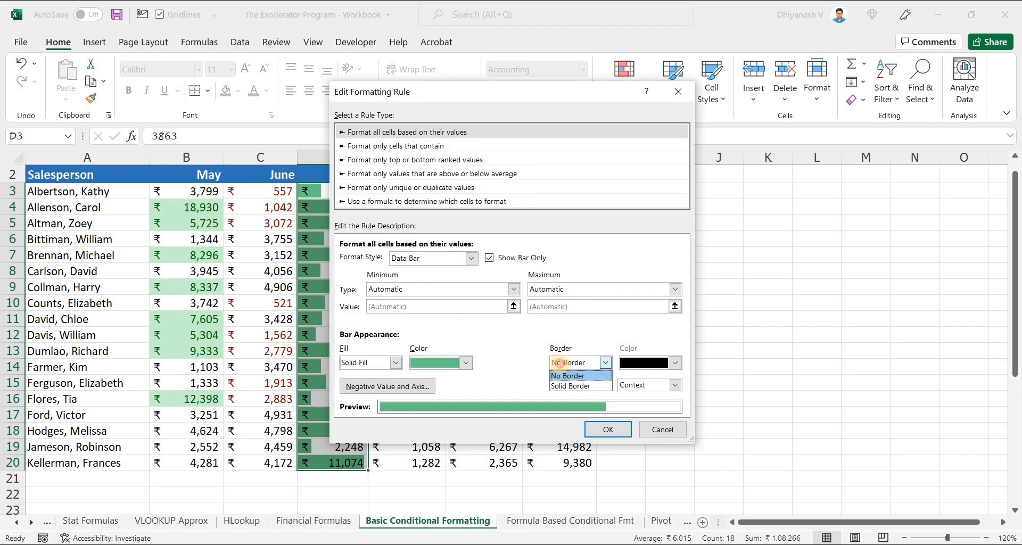
{"action": "left_click", "coordinate": [626, 361]}
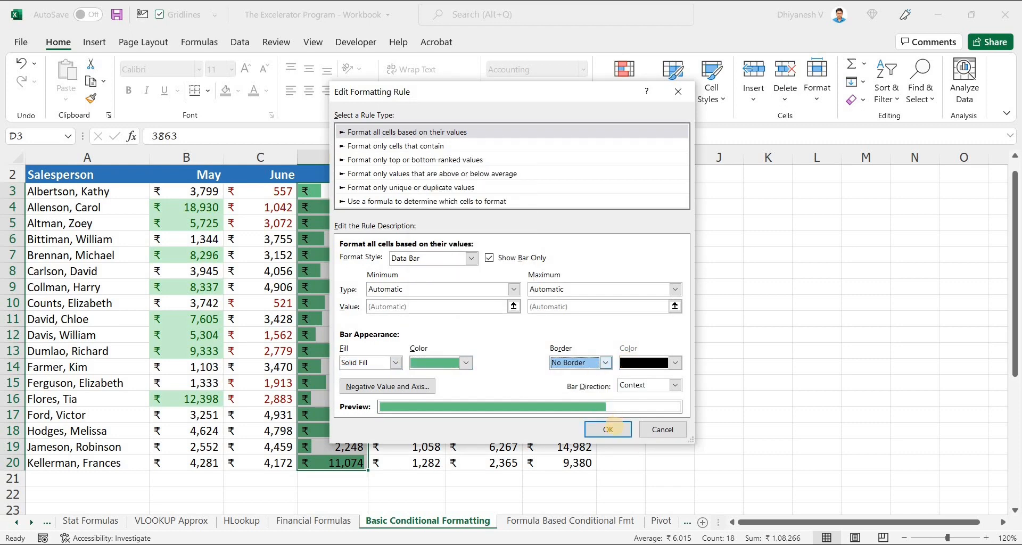
{"action": "left_click", "coordinate": [614, 426]}
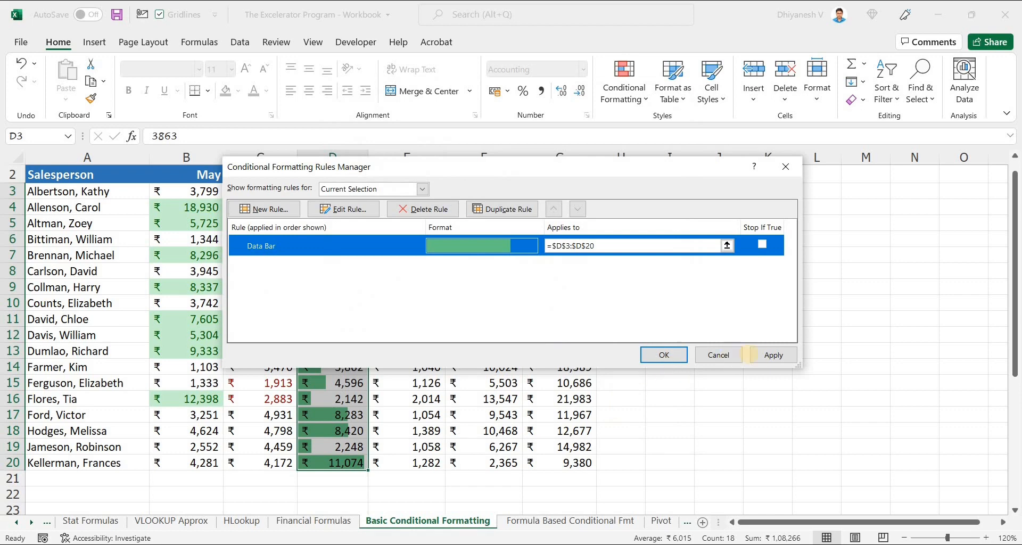
{"action": "left_click", "coordinate": [782, 355]}
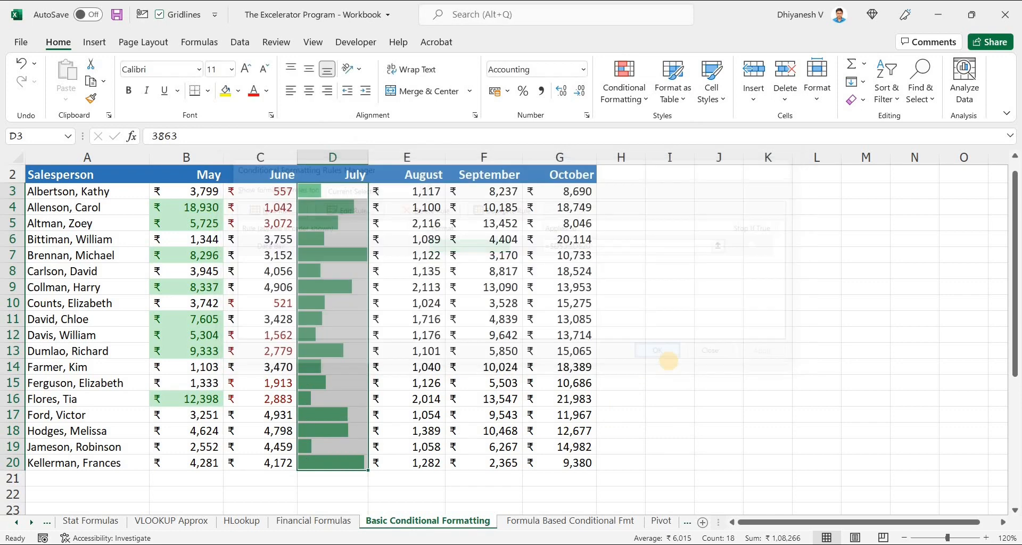
{"action": "left_click", "coordinate": [668, 360]}
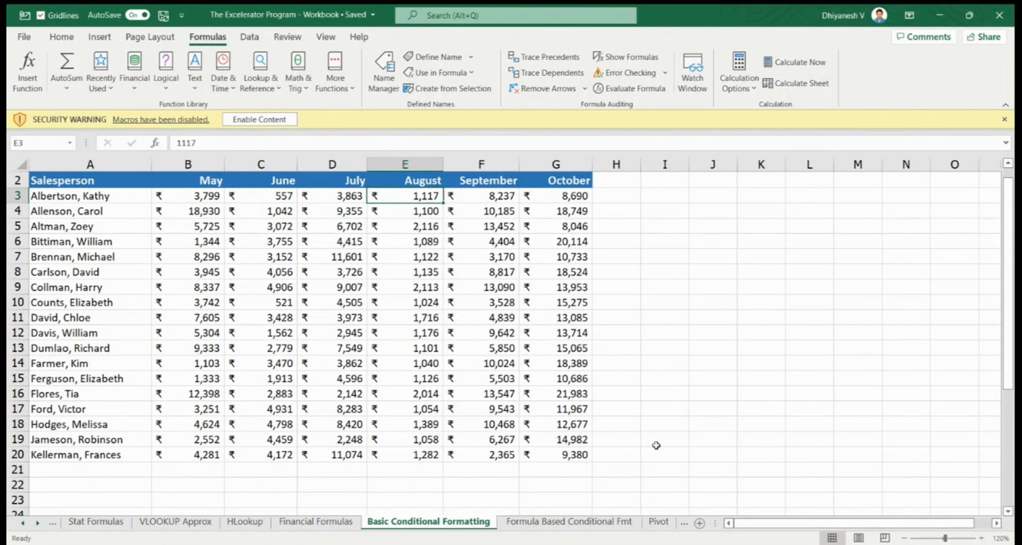
Step: Apply a two-colour scale to the August sales values, shading low values red and high values white
{"action": "left_click", "coordinate": [62, 36]}
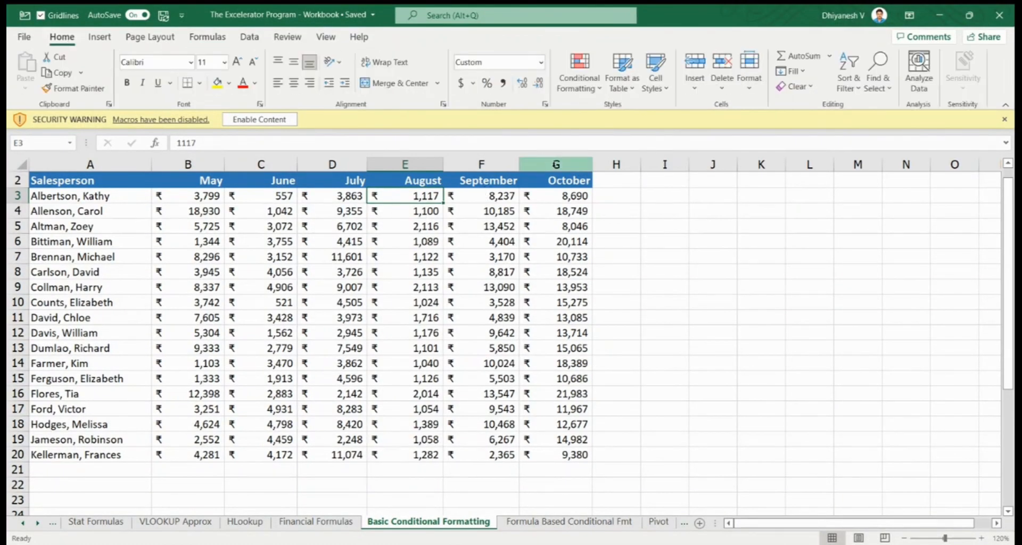
{"action": "left_click_drag", "start_coordinate": [421, 197], "coordinate": [420, 455]}
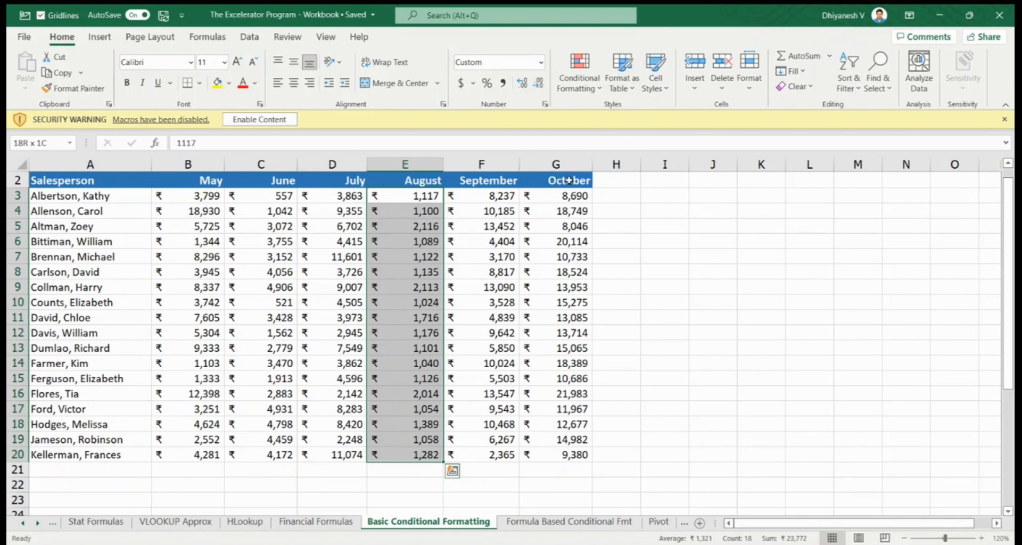
{"action": "left_click", "coordinate": [579, 87]}
{"action": "mouse_move", "coordinate": [590, 223]}
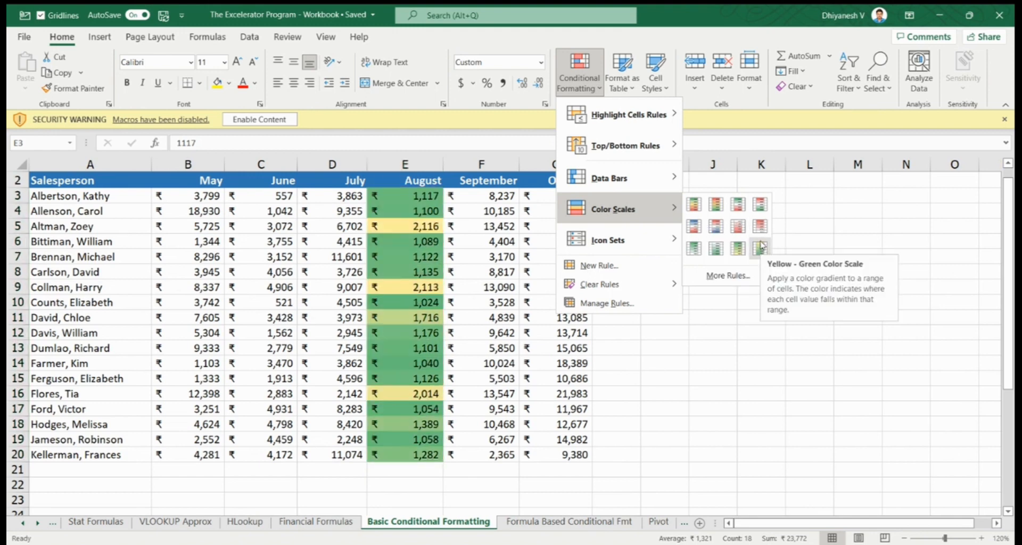
{"action": "left_click", "coordinate": [736, 226]}
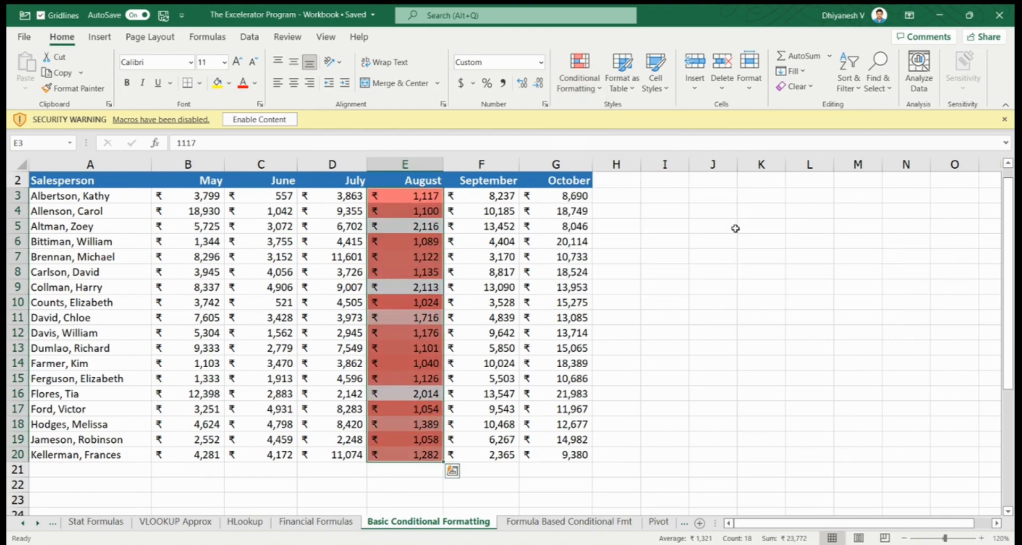
Step: Edit the August colour scale rule to shade the low values light gold instead of red
{"action": "left_click", "coordinate": [600, 81]}
{"action": "left_click", "coordinate": [598, 299]}
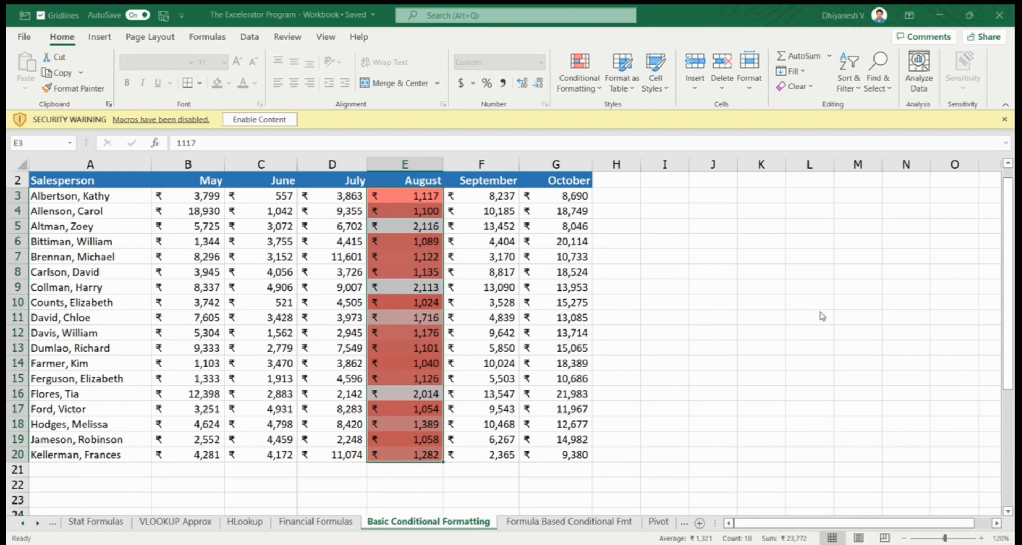
{"action": "key", "text": "Return"}
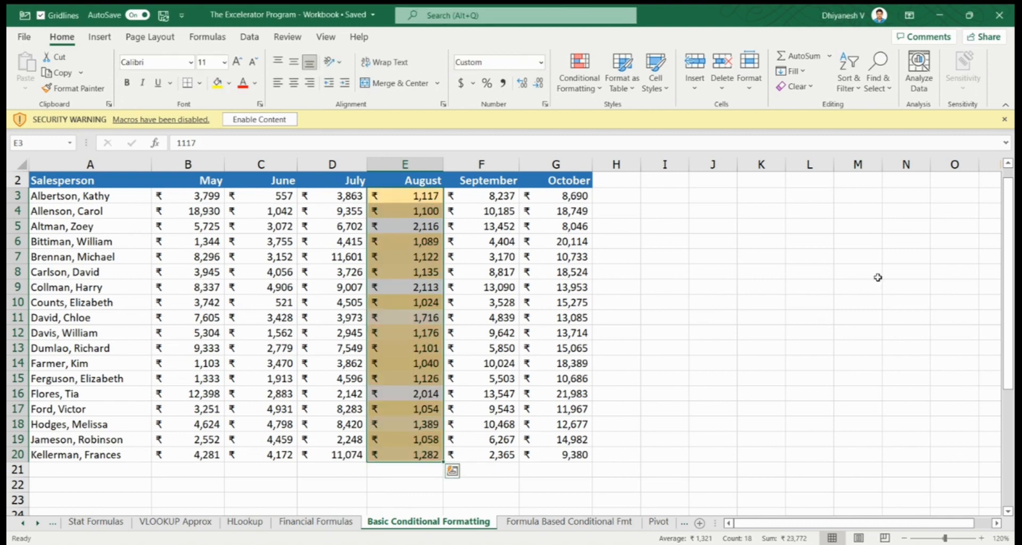
{"action": "left_click", "coordinate": [456, 211]}
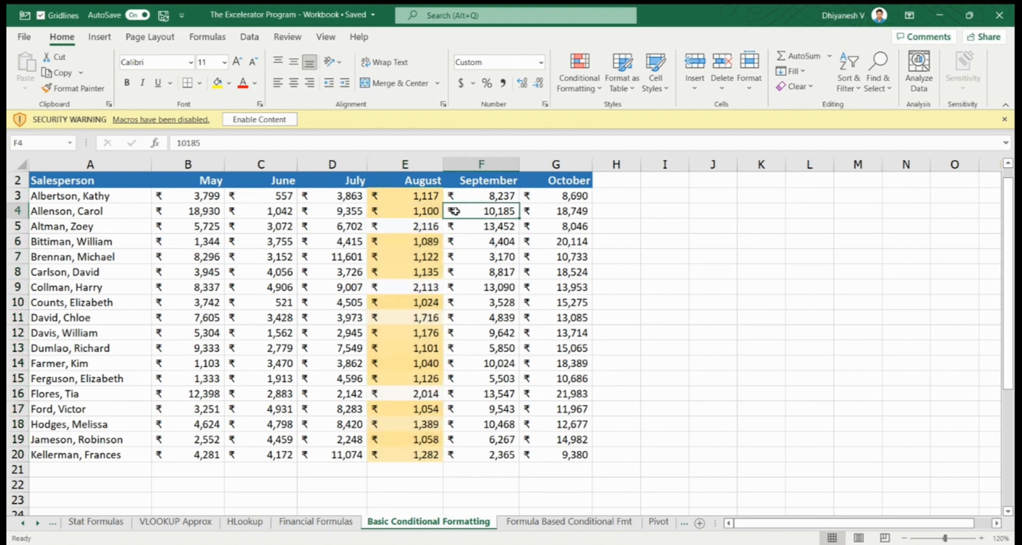
{"action": "key", "text": "Left"}
{"action": "key", "text": "Up"}
{"action": "key", "text": "ctrl+shift+Down"}
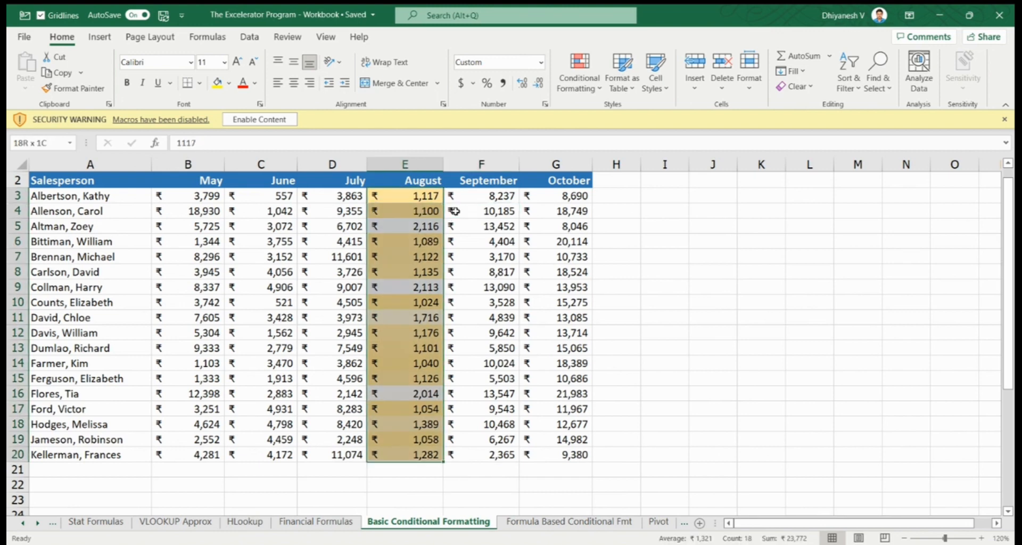
Step: Apply the 3 Symbols (Circled) icon set to the September sales values
{"action": "key", "text": "Right"}
{"action": "key", "text": "ctrl+shift+Down"}
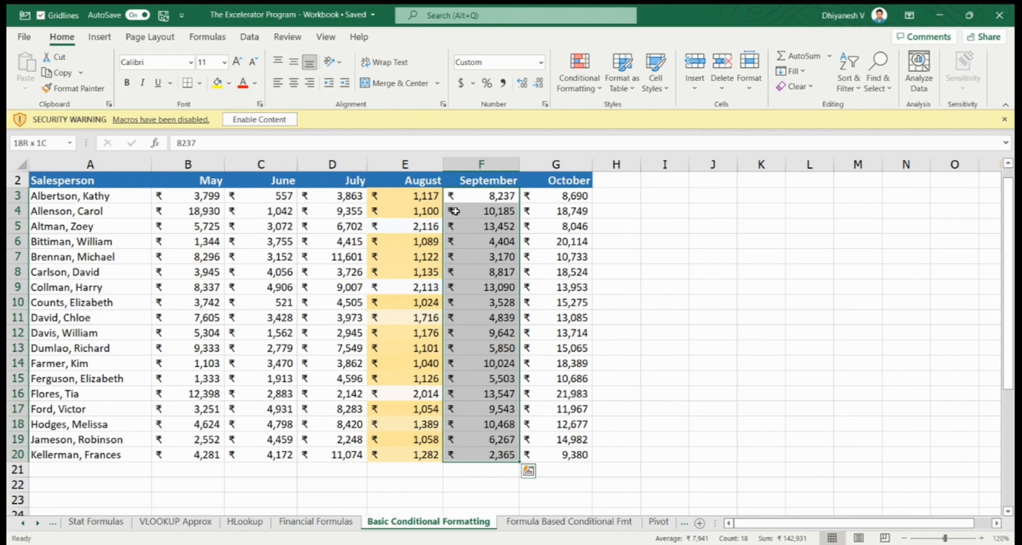
{"action": "left_click", "coordinate": [581, 80]}
{"action": "mouse_move", "coordinate": [608, 253]}
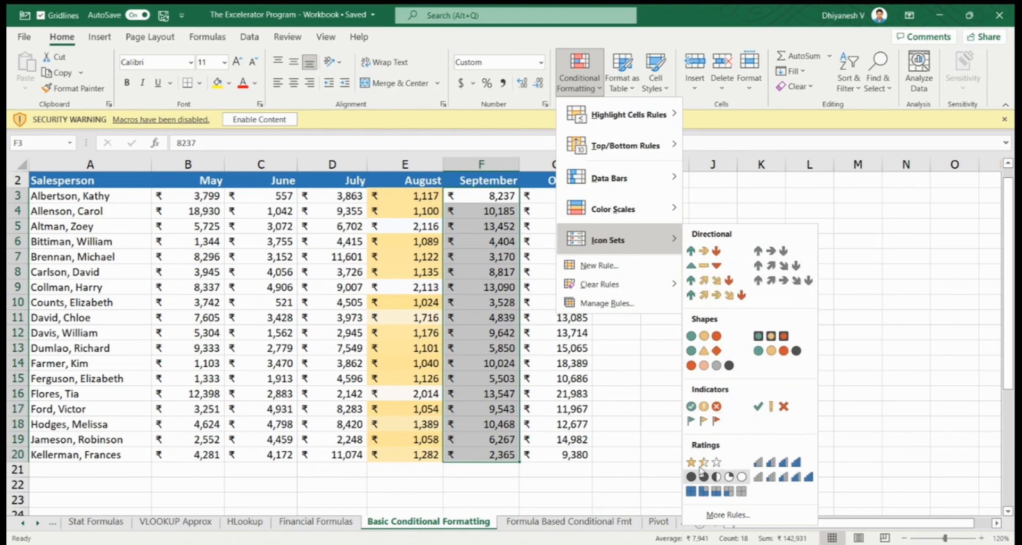
{"action": "left_click", "coordinate": [712, 411]}
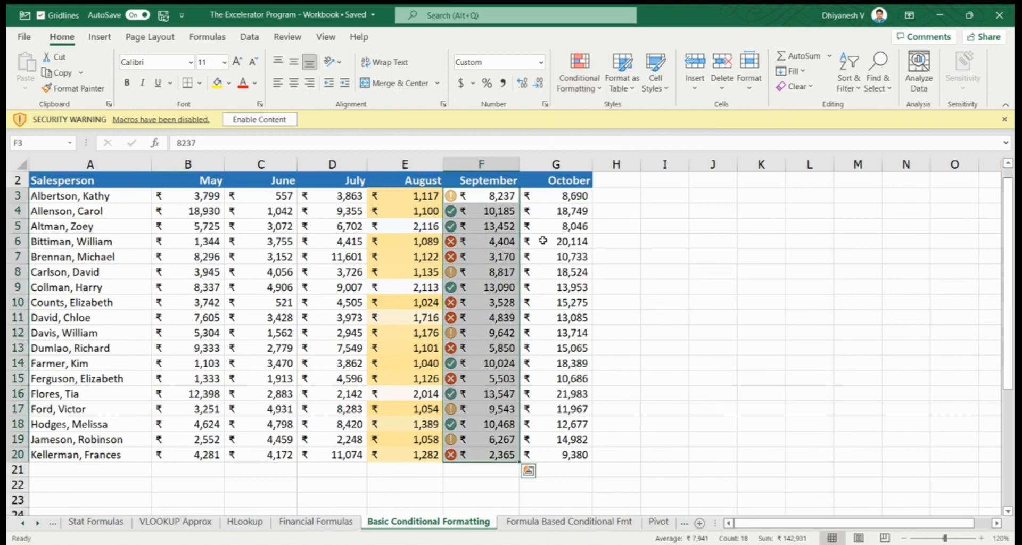
{"action": "key", "text": "Right"}
{"action": "key", "text": "Left"}
{"action": "key", "text": "Up"}
{"action": "key", "text": "Down"}
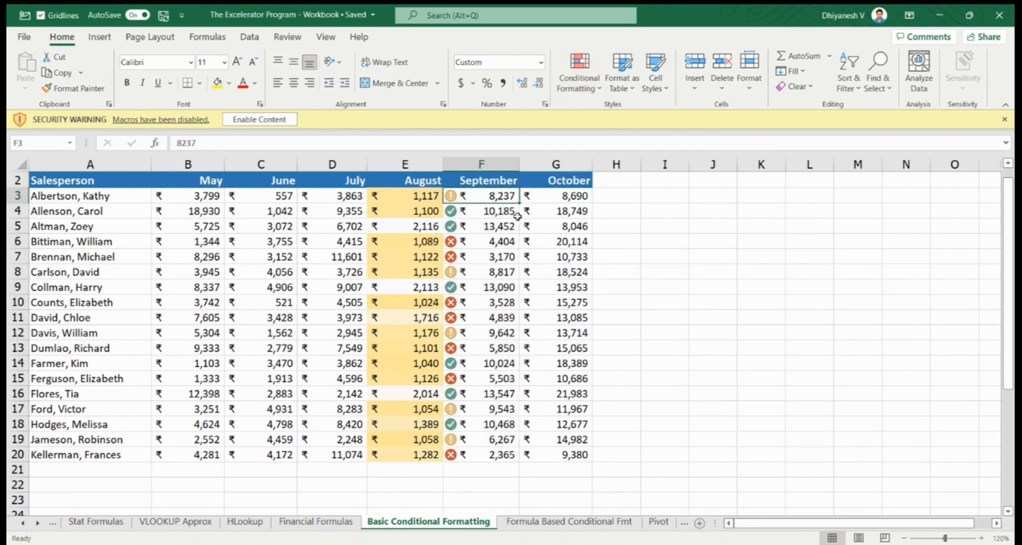